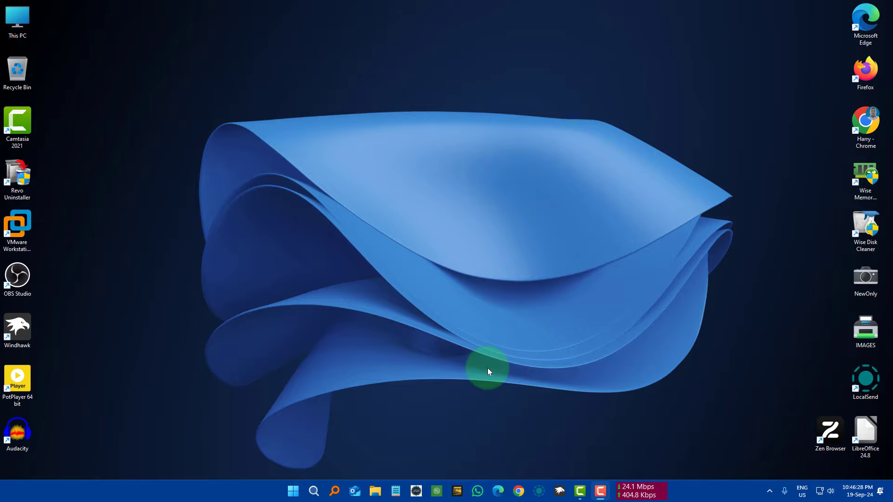
- Check the Ethernet send and receive rates in Task Manager's performance view, nudge the taskbar speed meter aside, and close Task Manager
right_click(700, 488)
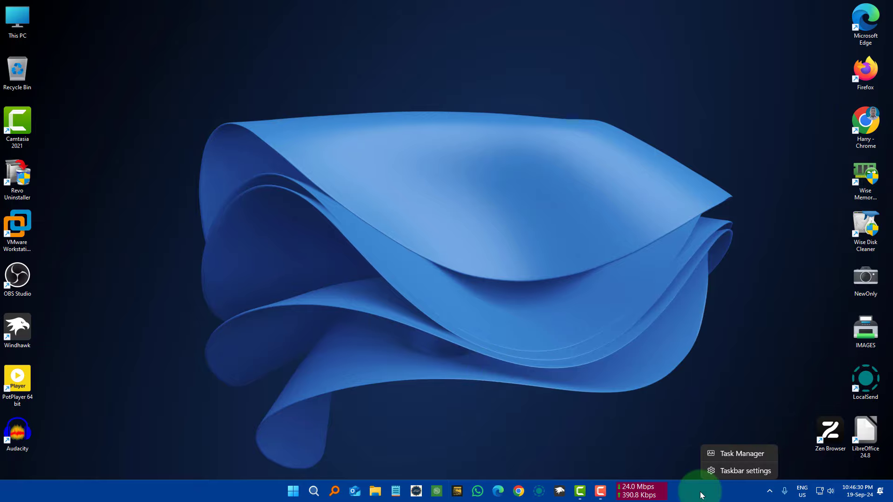
click(731, 454)
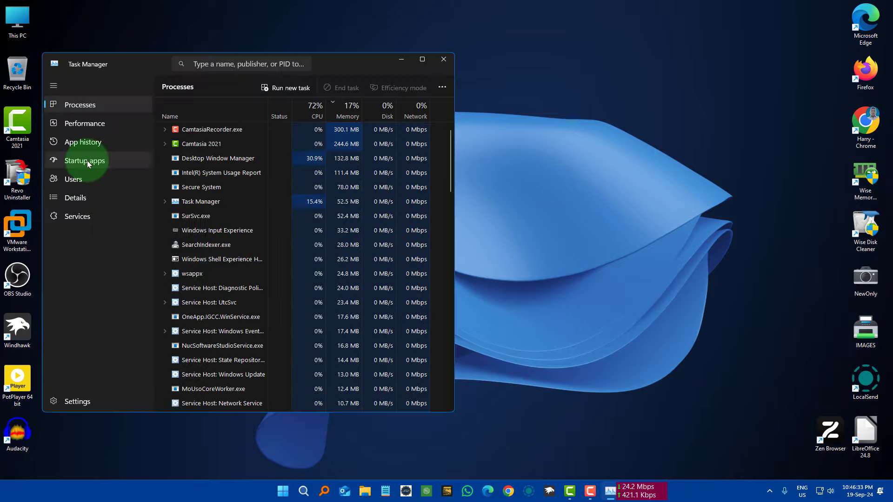
click(91, 121)
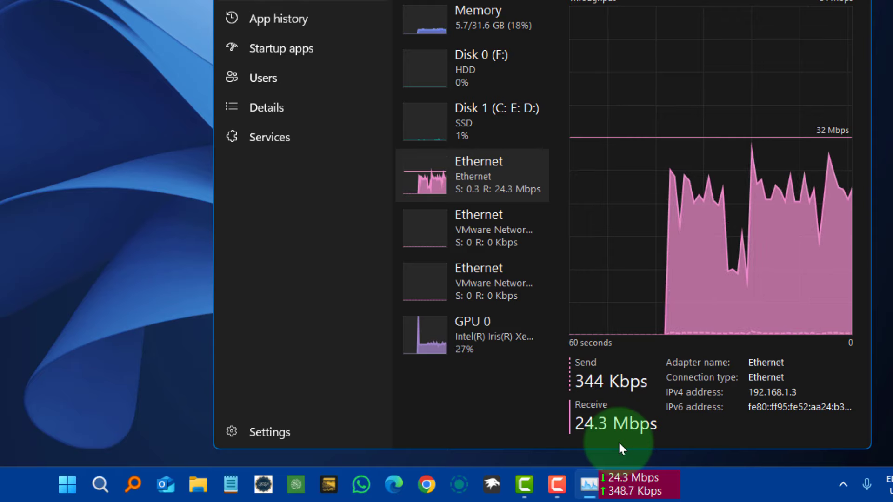
drag(640, 479, 650, 478)
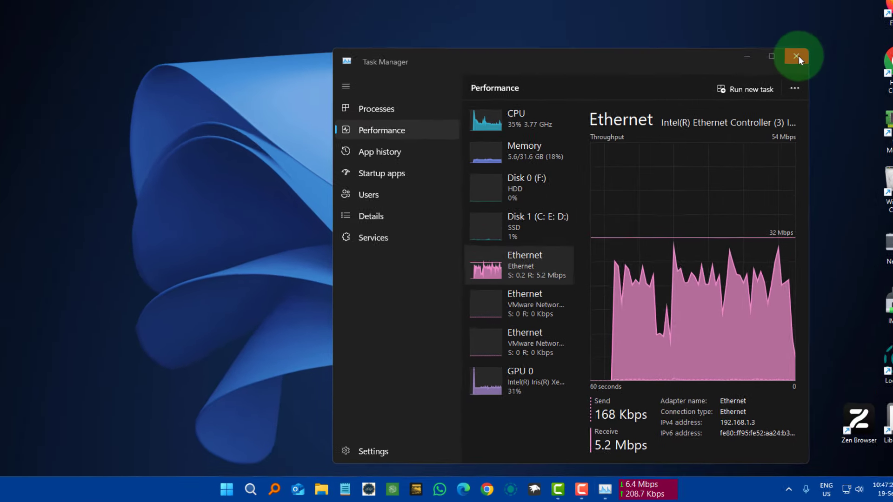
click(798, 56)
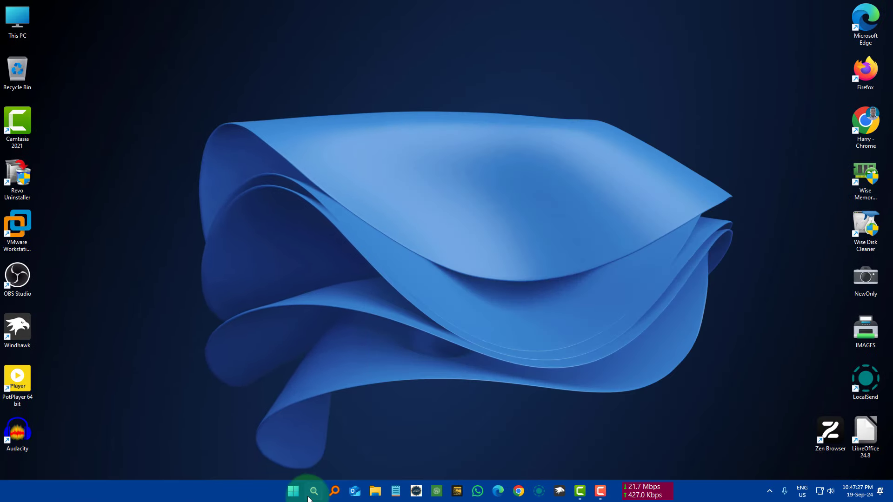
- Search Windows for "store" and open Microsoft Store
click(313, 493)
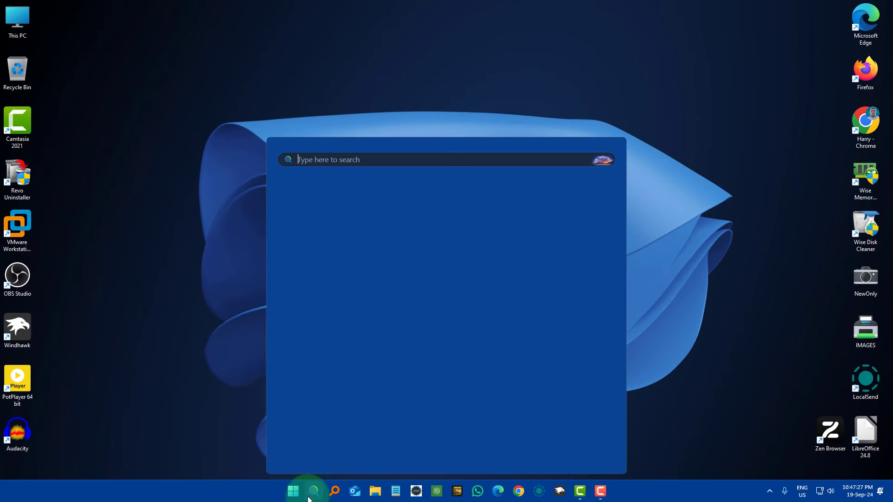
text(str)
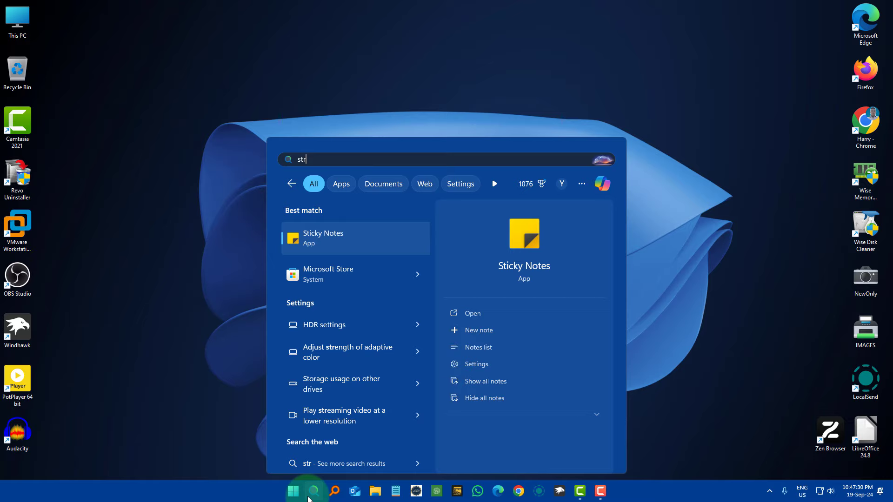
key(BackSpace)
text(ore)
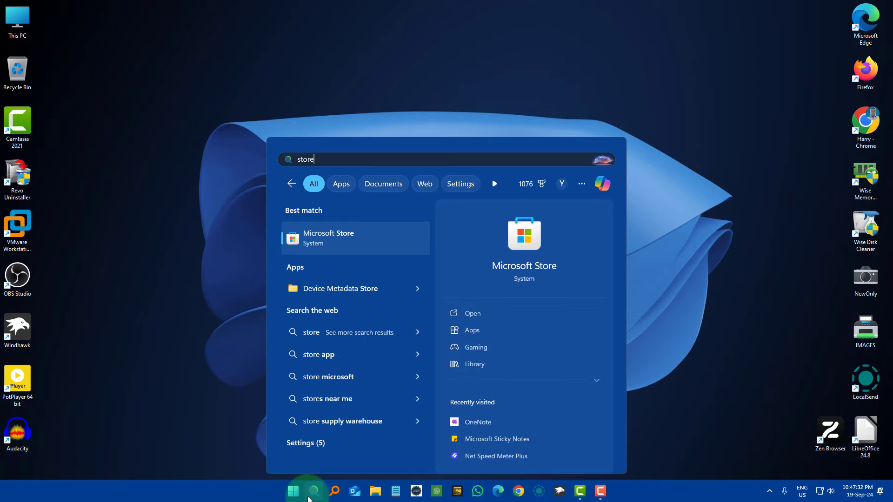
click(536, 305)
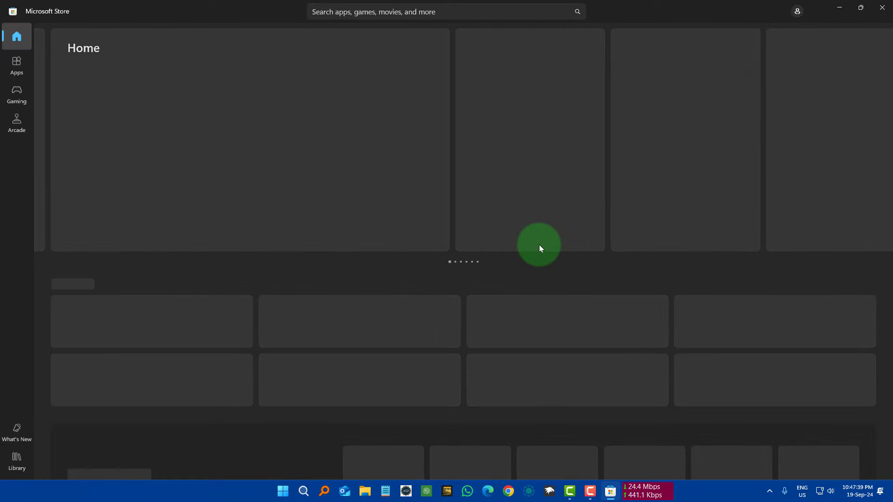
- Look through the Store home page and the library's list of app updates and downloads
scroll(512, 286, down, 5)
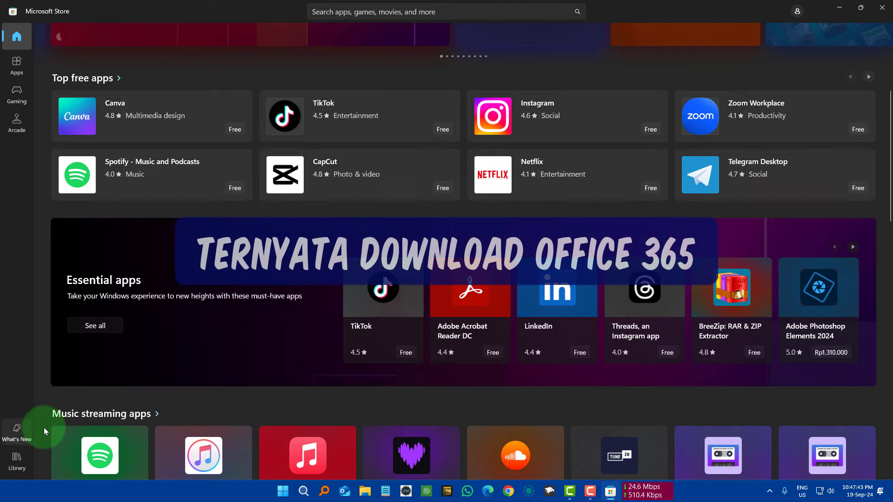
click(17, 460)
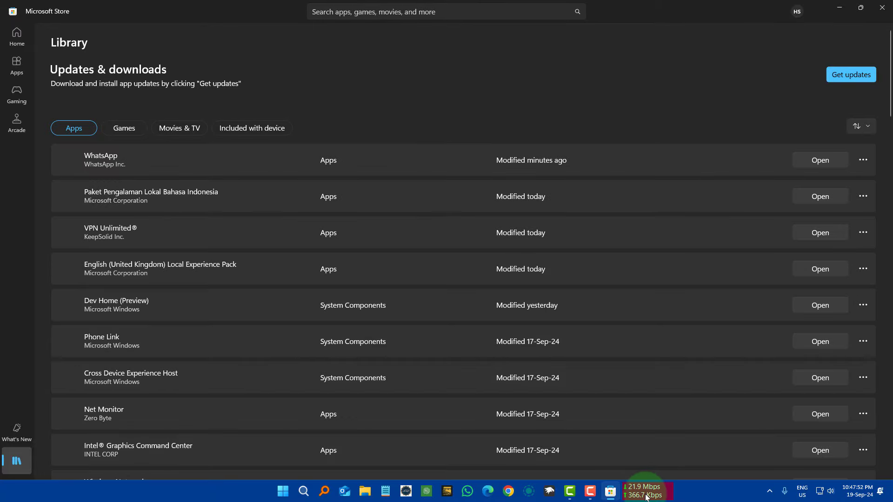
scroll(647, 325, down, 5)
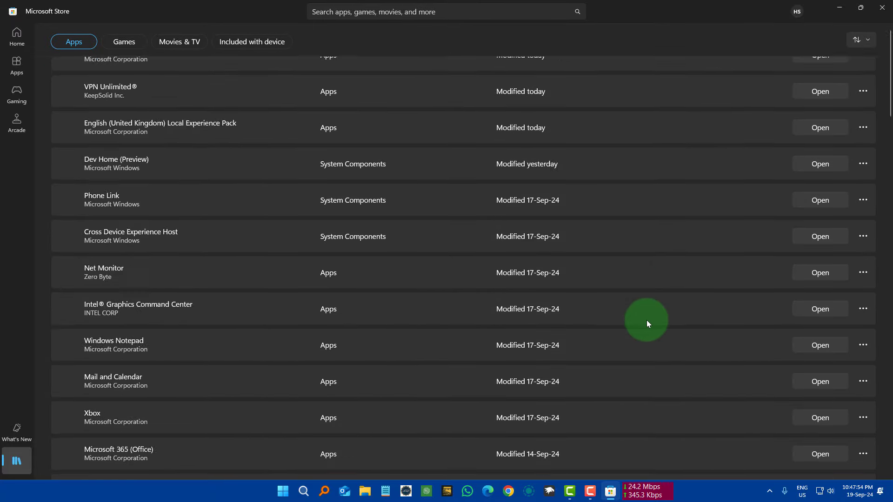
scroll(647, 324, up, 5)
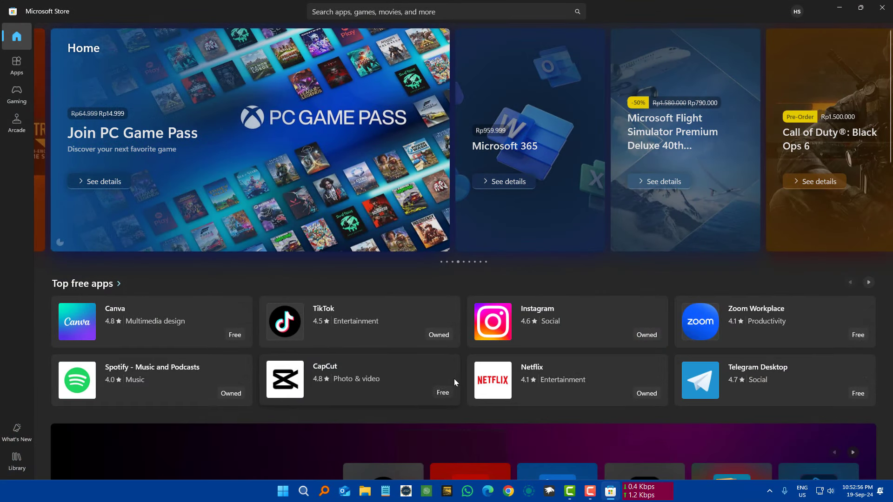
- Search Microsoft Store for "net monitor"
mouse_move(455, 380)
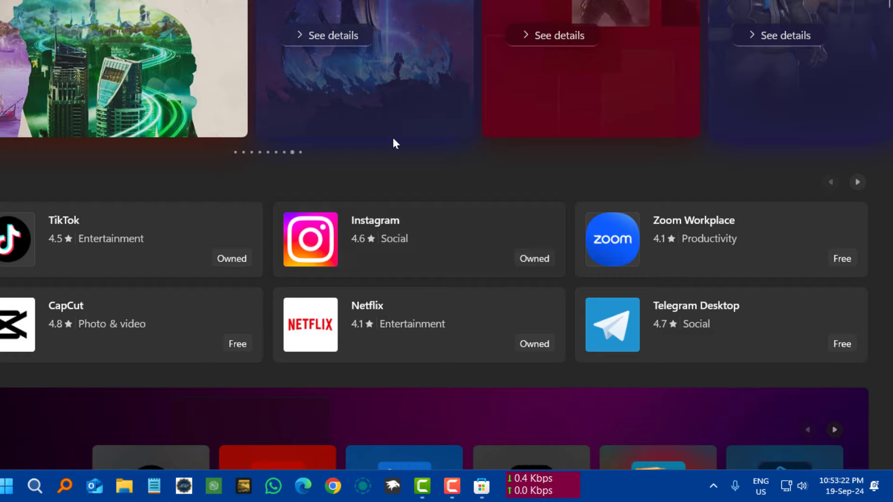
click(261, 0)
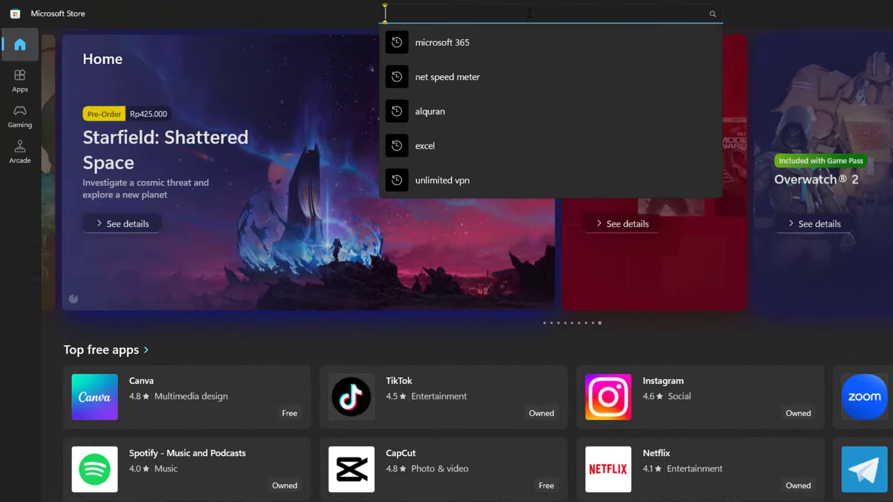
text(net)
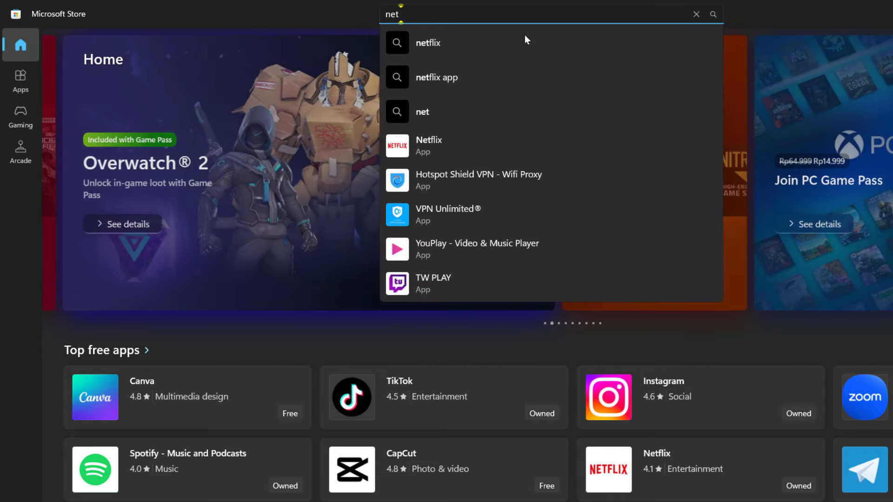
text( monitor)
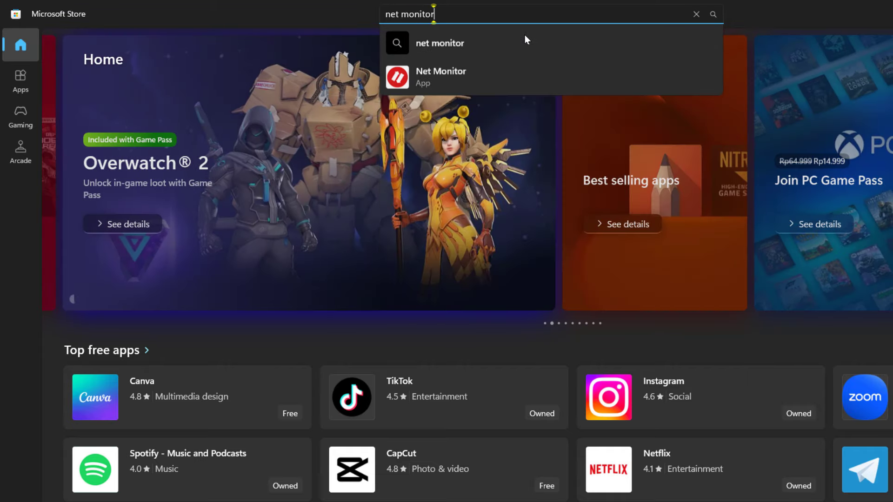
key(Return)
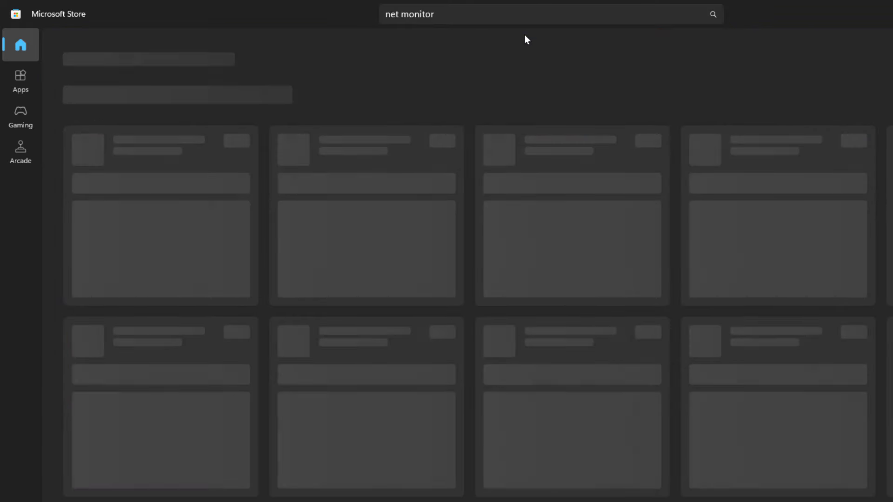
- Open the product page of the Net Monitor app from the search results
click(525, 40)
click(166, 149)
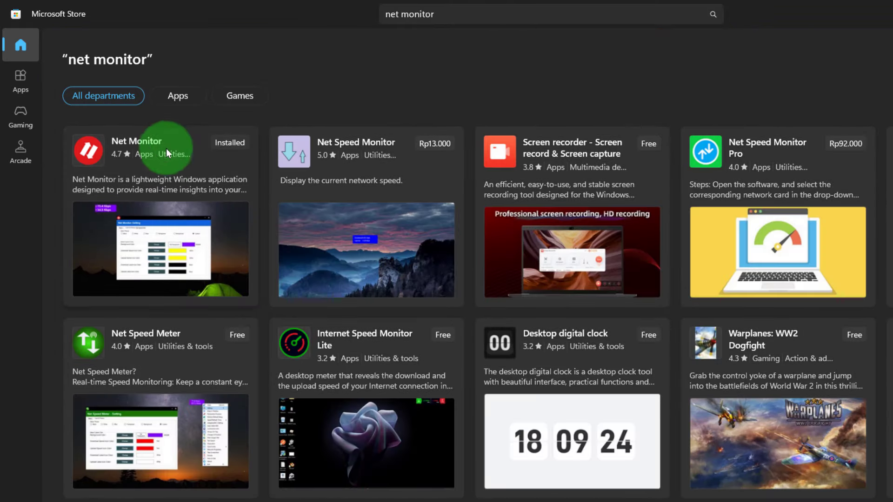
mouse_move(141, 174)
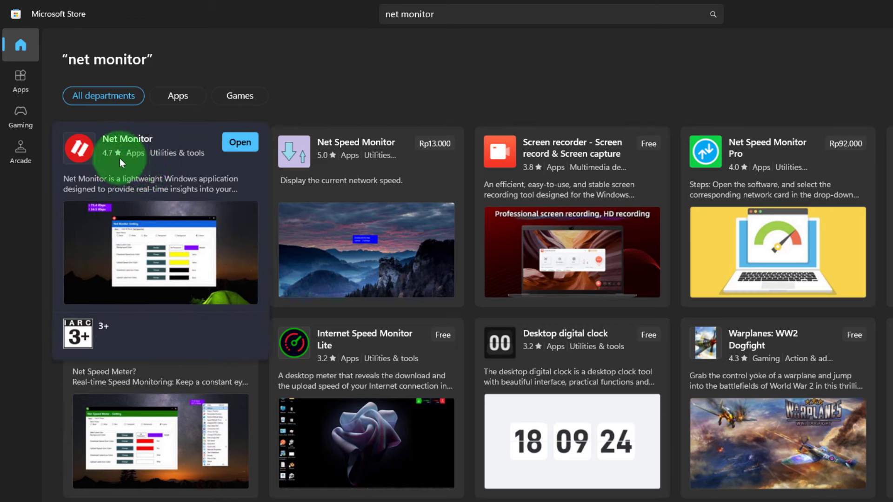
click(147, 161)
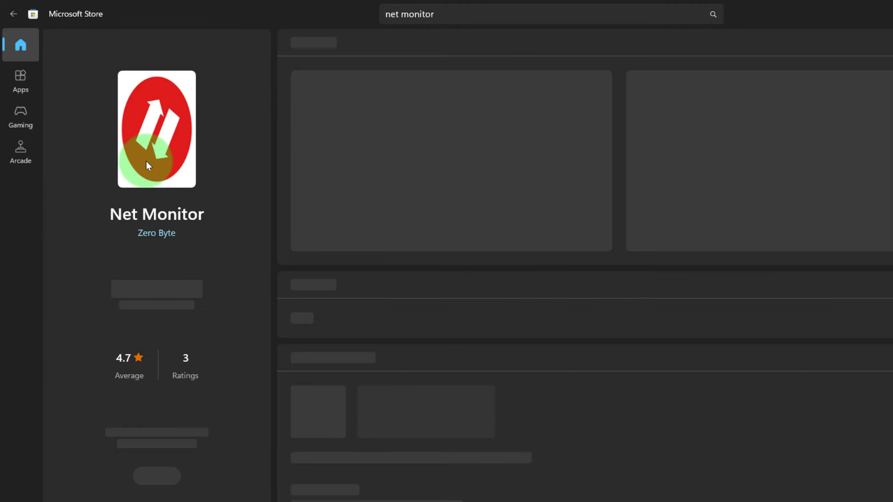
click(210, 174)
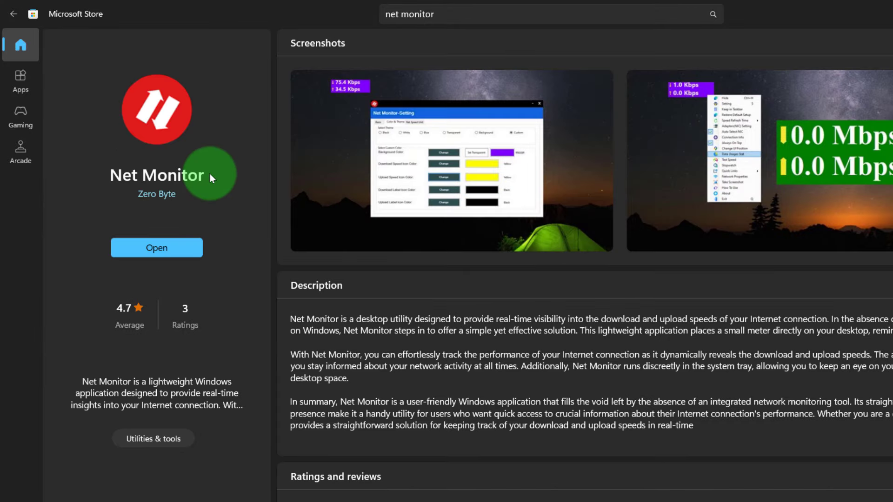
click(186, 254)
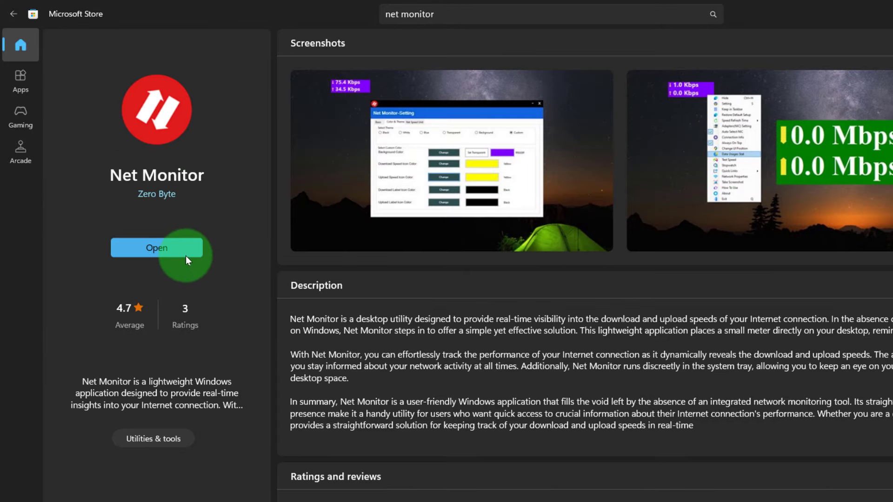
click(109, 85)
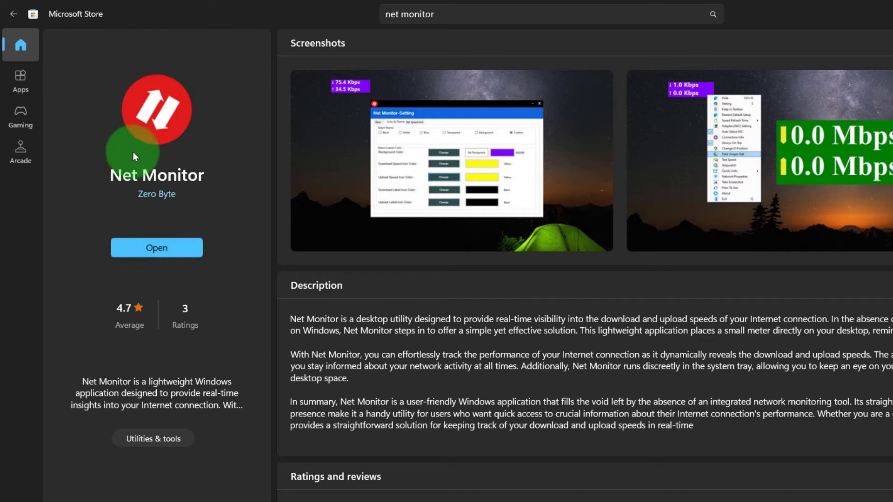
click(175, 211)
click(159, 195)
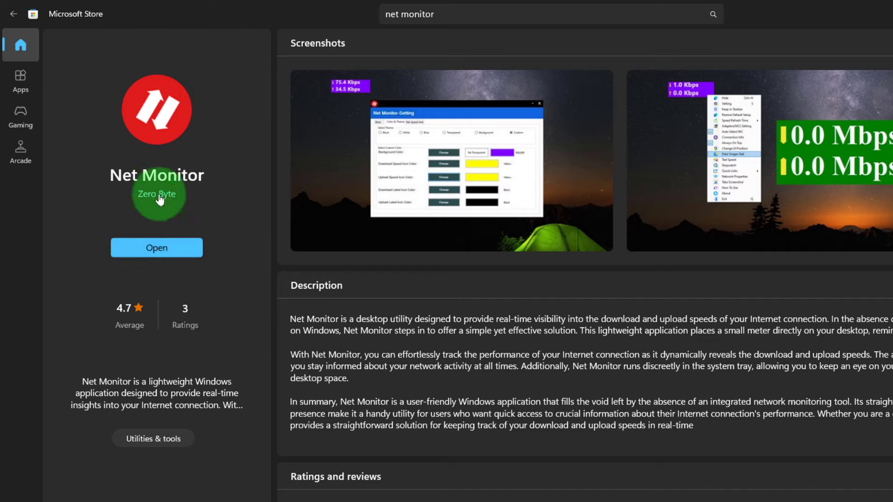
click(211, 193)
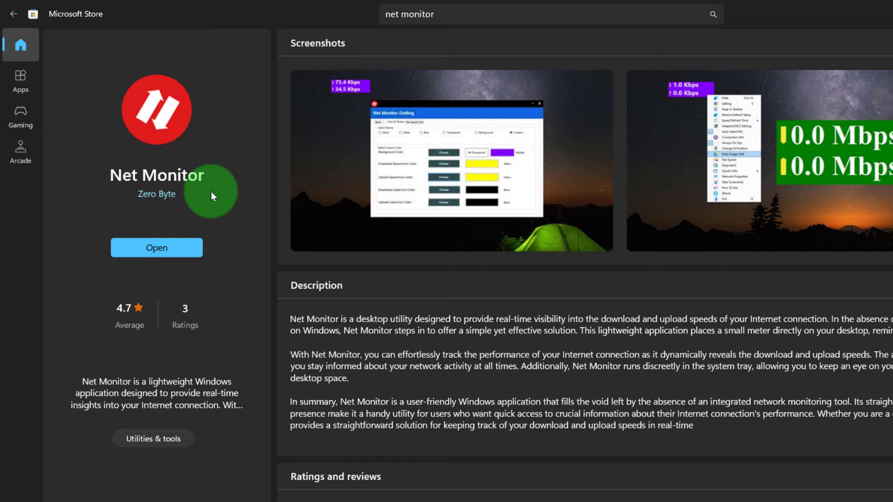
- Try to launch Net Monitor from its Store page
click(152, 251)
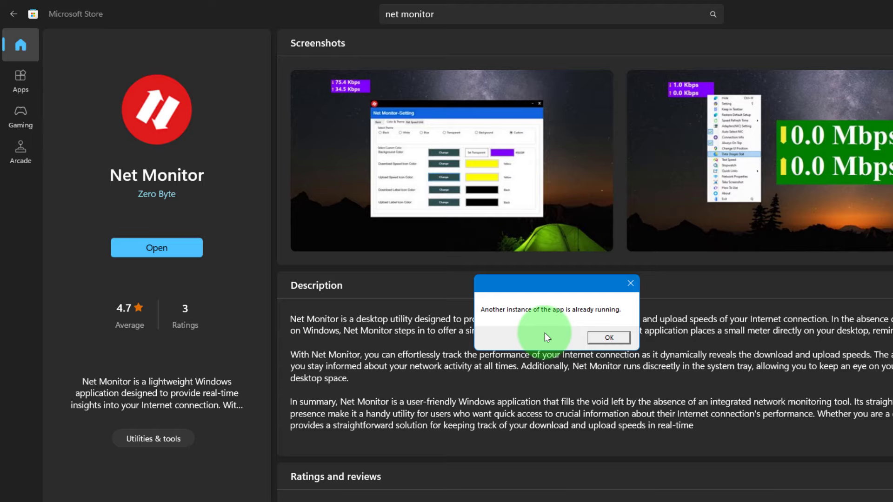
click(614, 339)
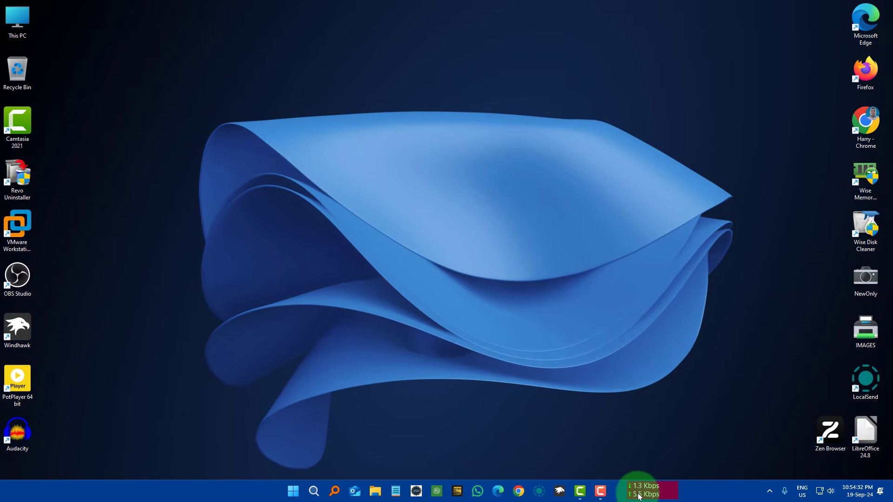
- Exit the running Net Monitor instance through its taskbar speed meter and confirm leaving
right_click(639, 497)
click(672, 476)
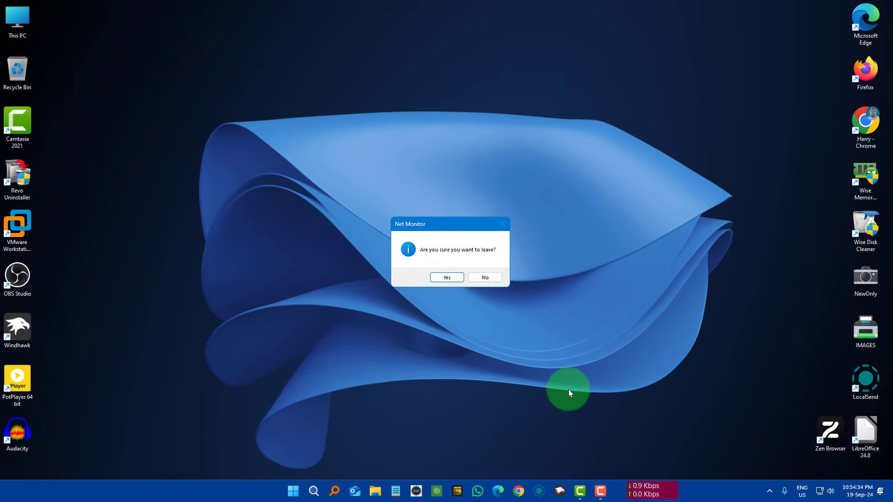
click(450, 277)
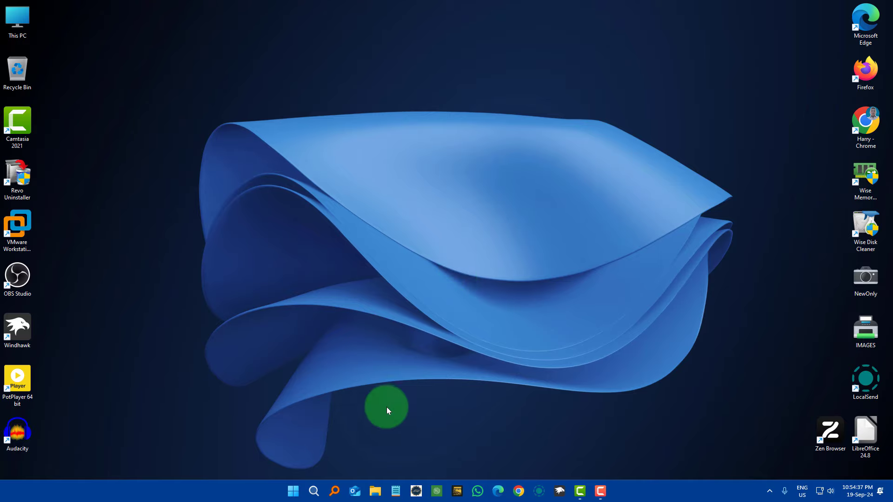
- Find Net Monitor through Windows search and launch it again
click(314, 491)
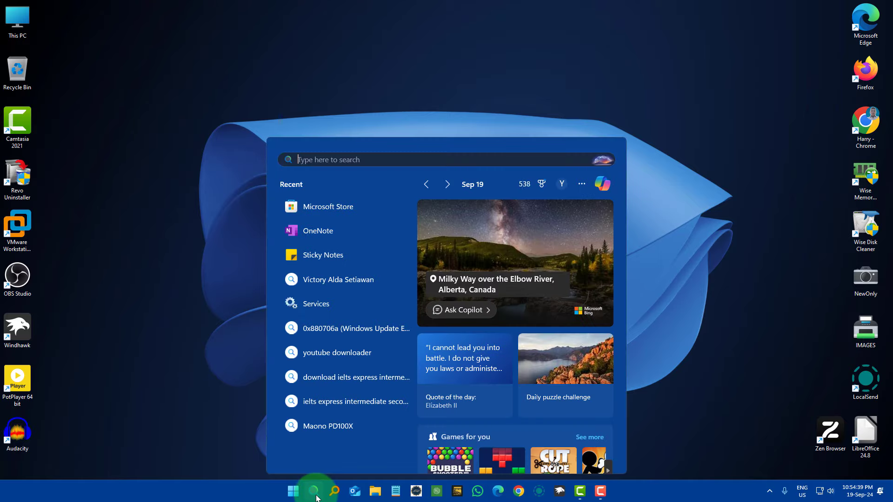
text(n)
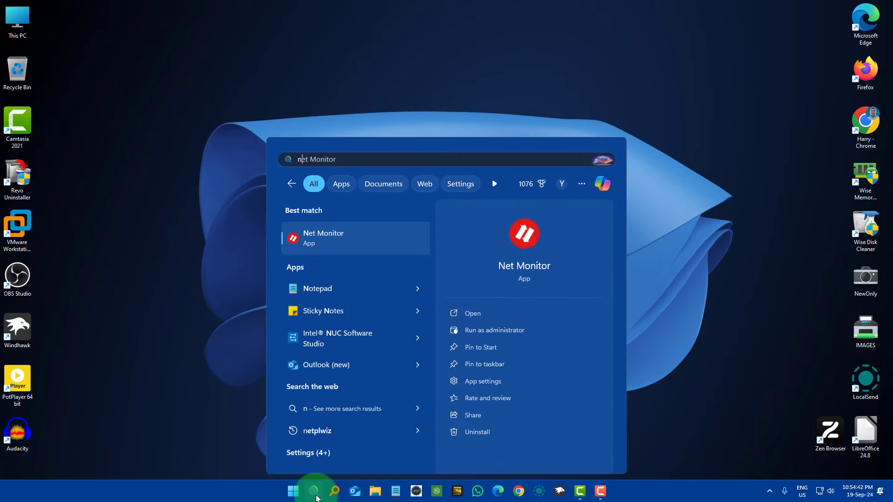
click(518, 236)
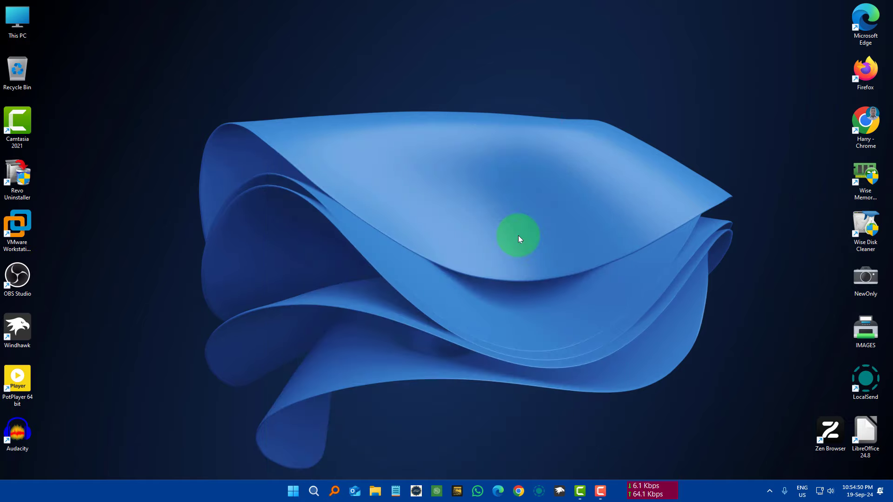
- Restore Net Monitor's default setup and confirm the reset
right_click(640, 495)
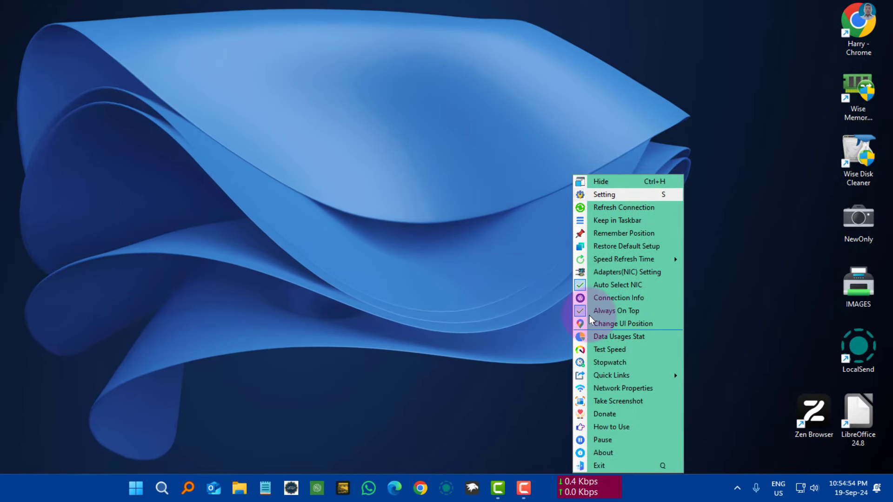
click(645, 243)
click(324, 210)
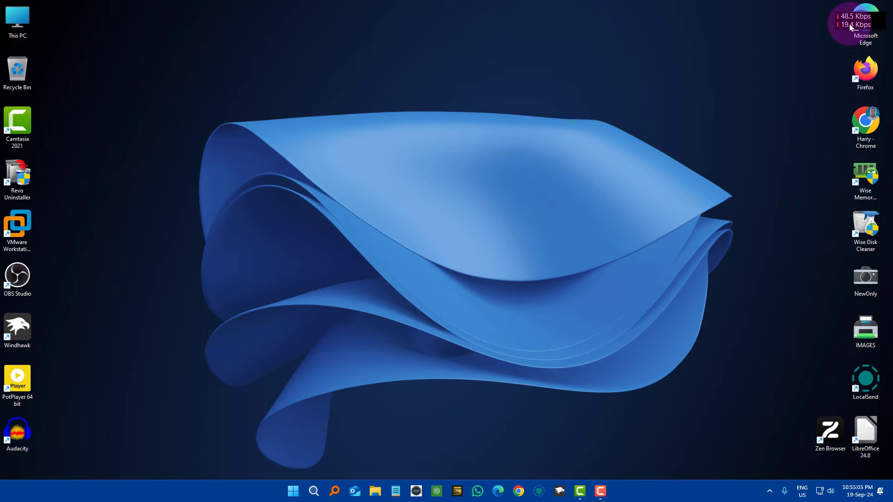
- Move the floating speed meter off the desktop icons, keep it in the taskbar, and place it beside the taskbar's app icons
drag(846, 25, 764, 30)
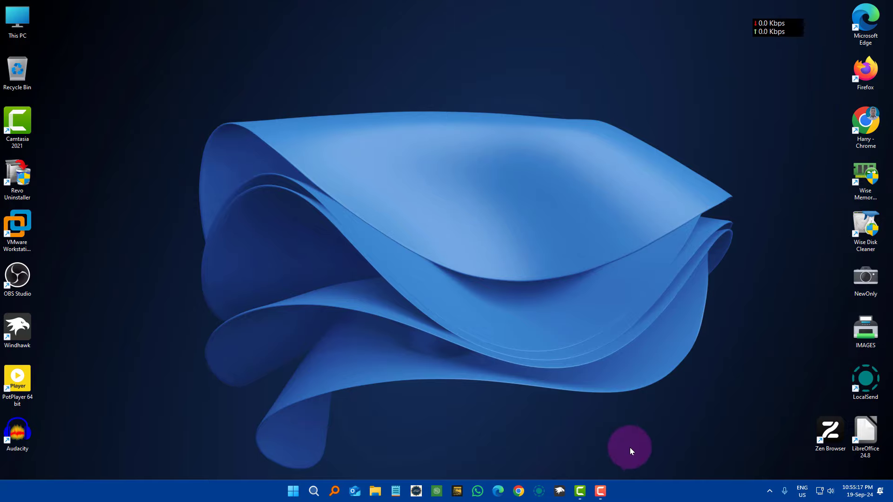
right_click(774, 30)
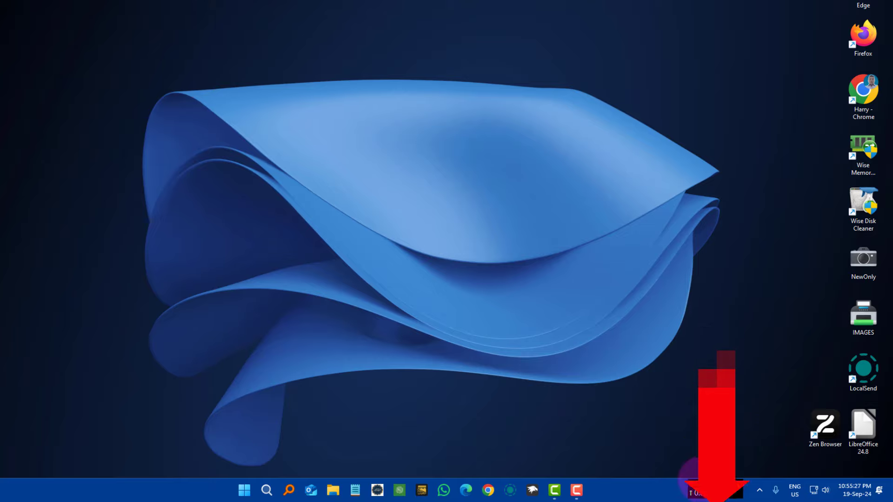
drag(707, 487, 609, 491)
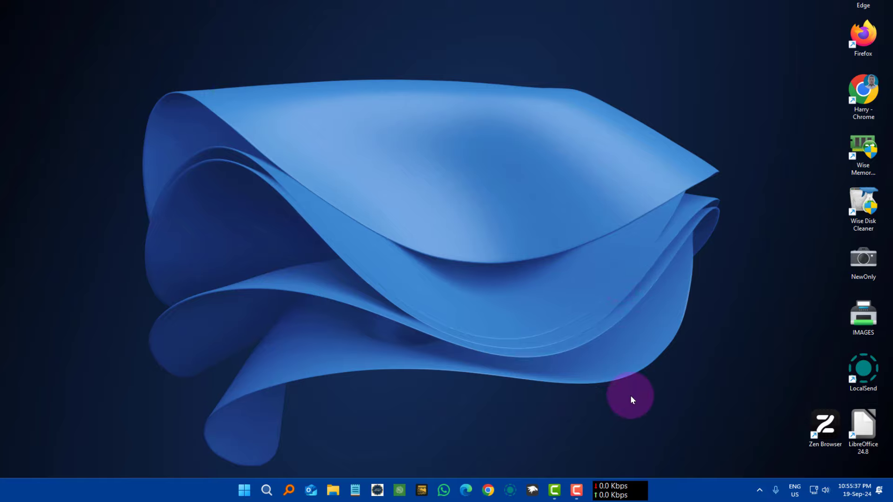
- Open Net Monitor's Color & Theme settings and shift the speed meter slightly along the taskbar, clear of the app icons
right_click(614, 488)
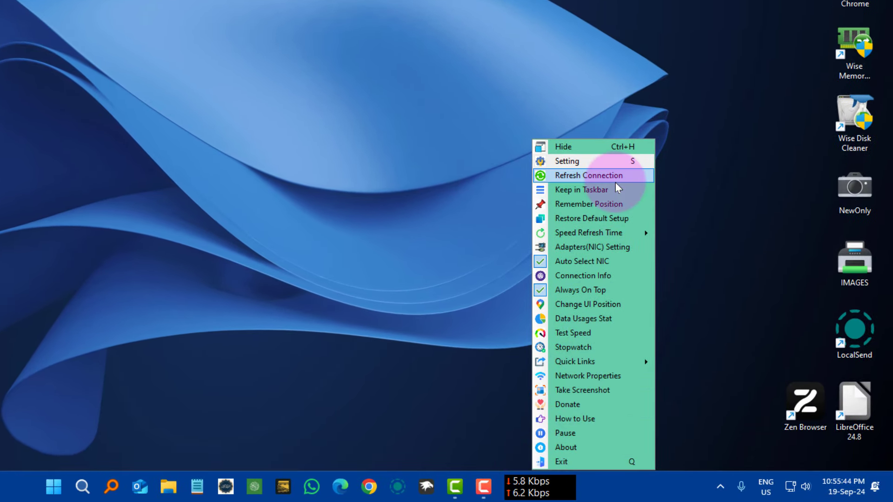
click(571, 162)
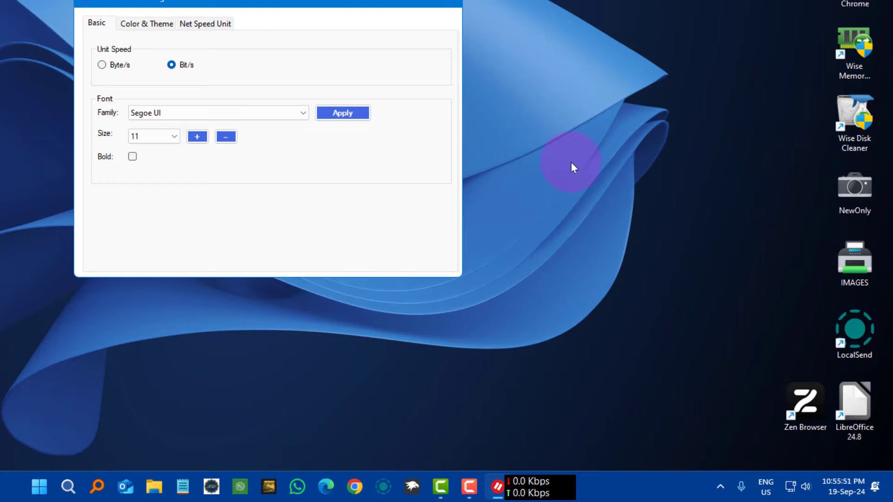
click(135, 27)
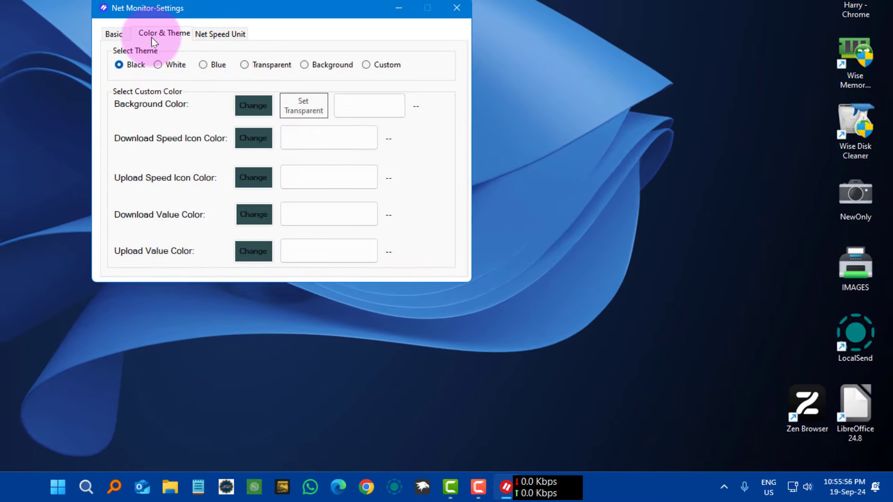
click(550, 485)
drag(551, 485, 561, 487)
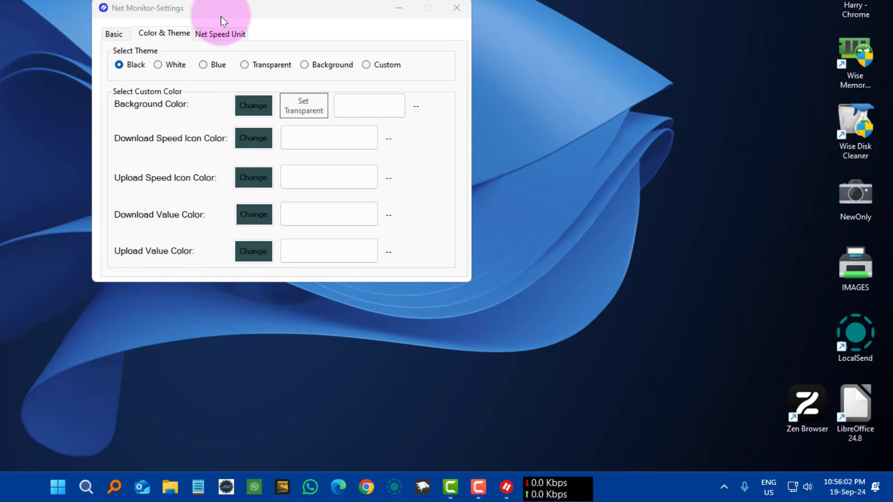
drag(221, 16, 298, 95)
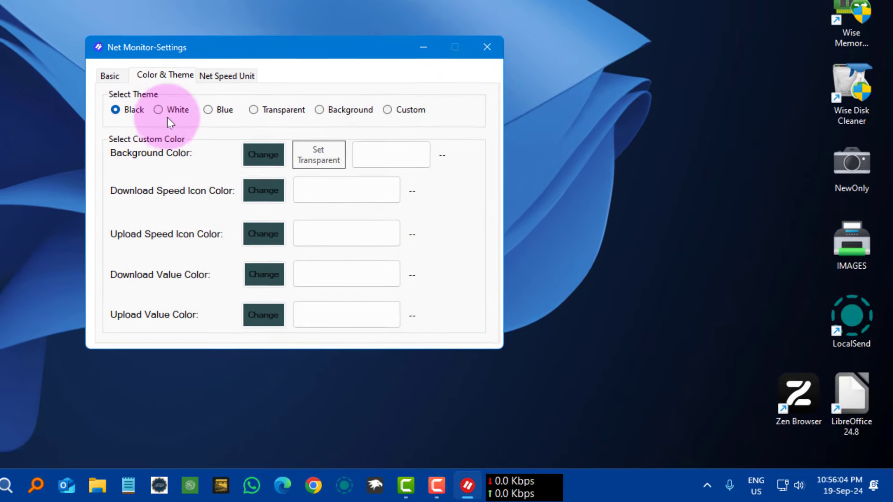
- Try the White, Blue and Transparent themes on the speed meter
click(209, 136)
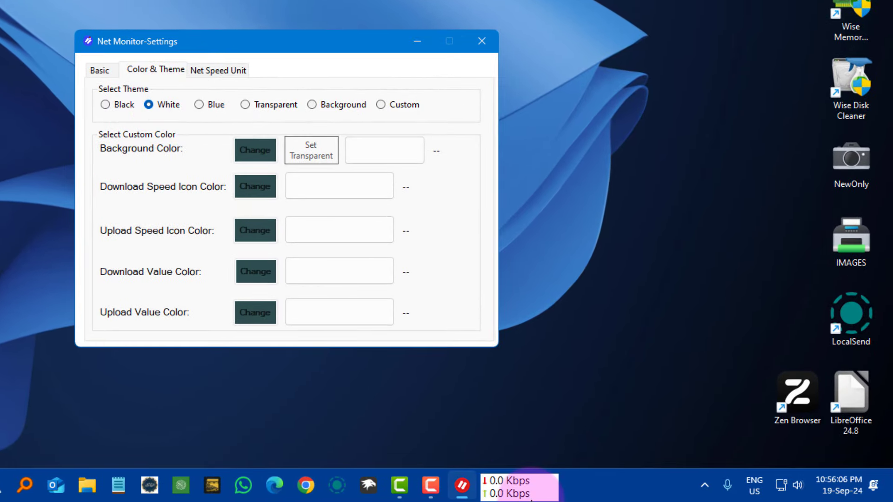
click(214, 104)
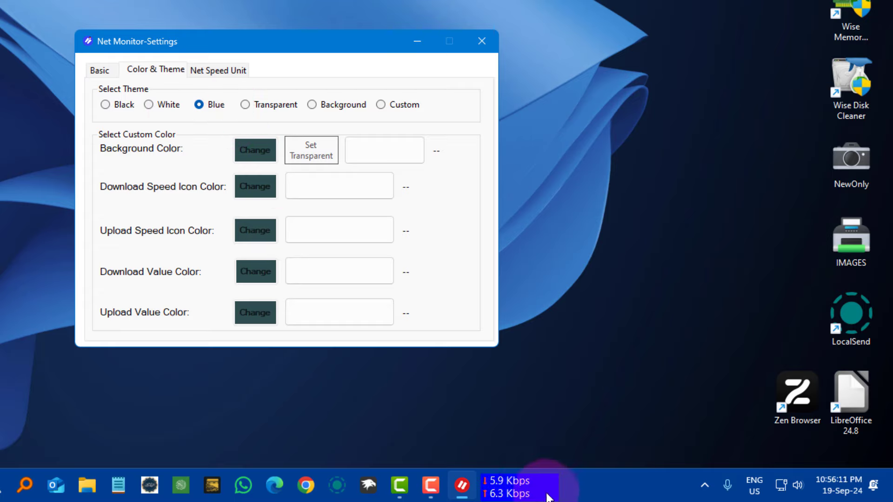
click(267, 105)
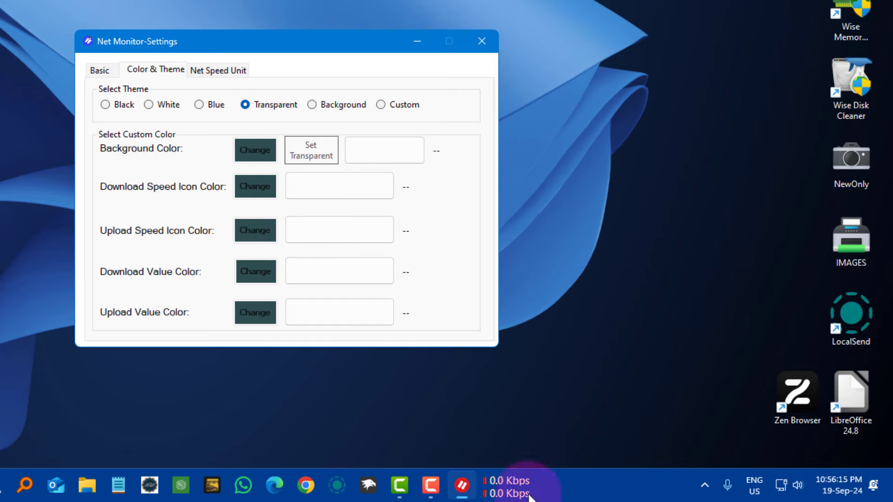
- In Windows Personalization colors, try Rose bright and turquoise as the accent color, finishing with the darker blue swatch
right_click(612, 488)
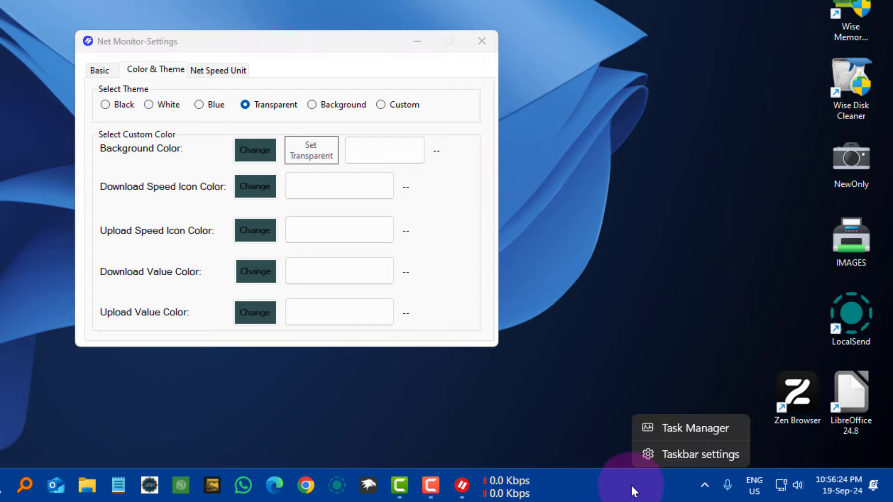
click(665, 454)
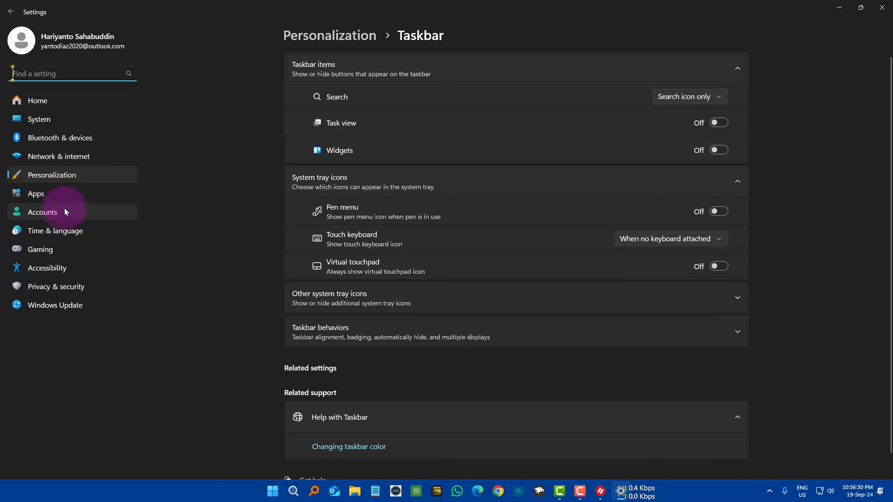
click(68, 178)
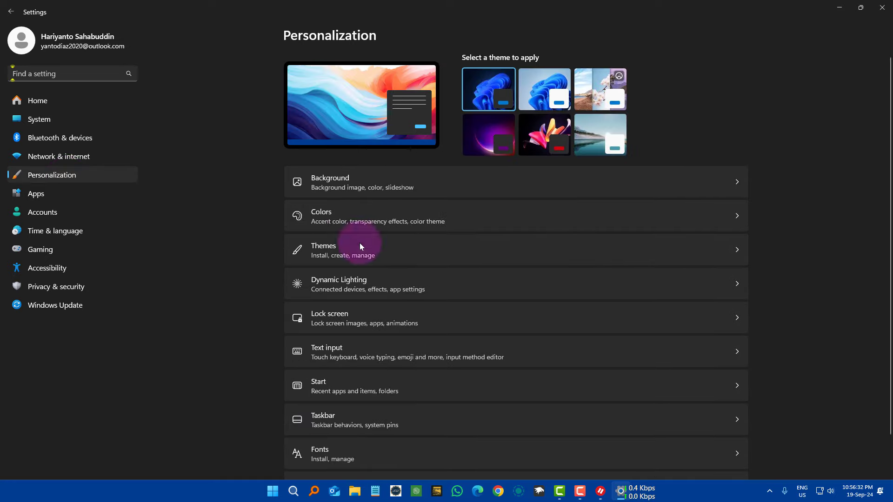
click(446, 224)
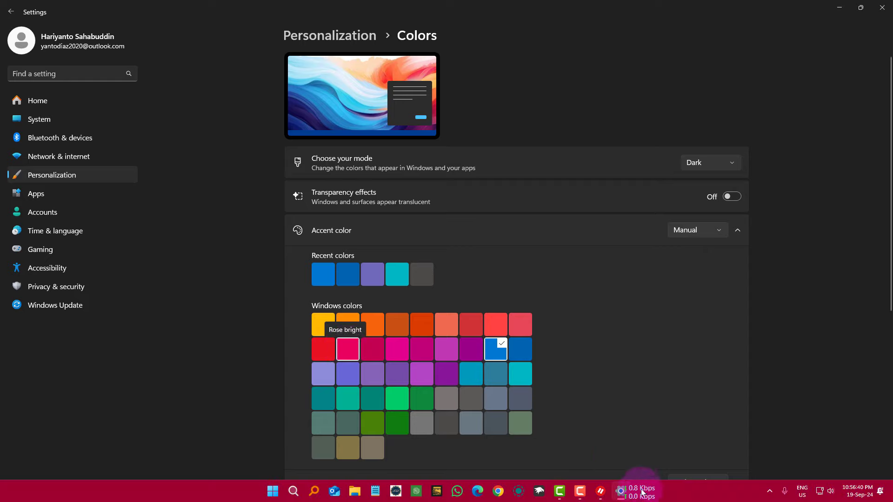
click(346, 347)
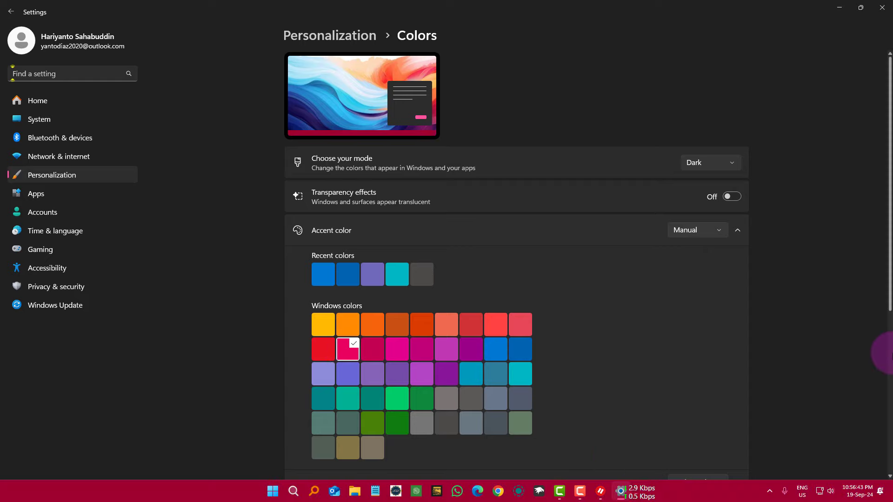
click(525, 373)
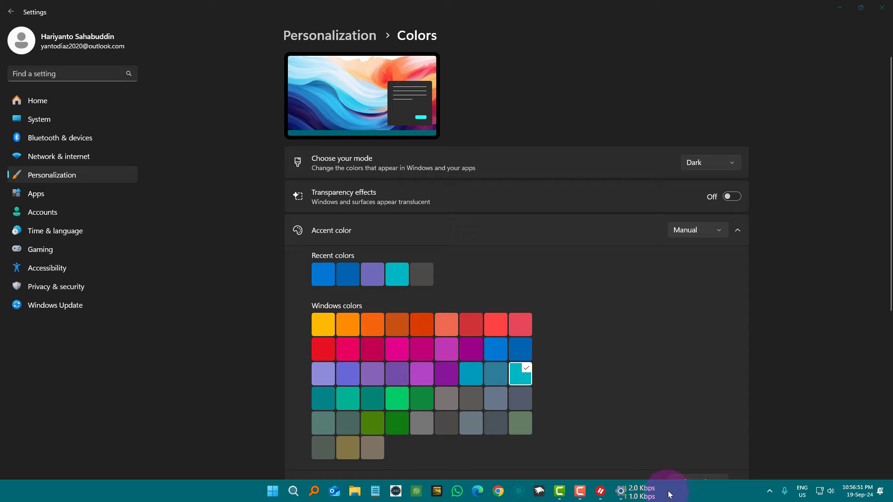
click(520, 349)
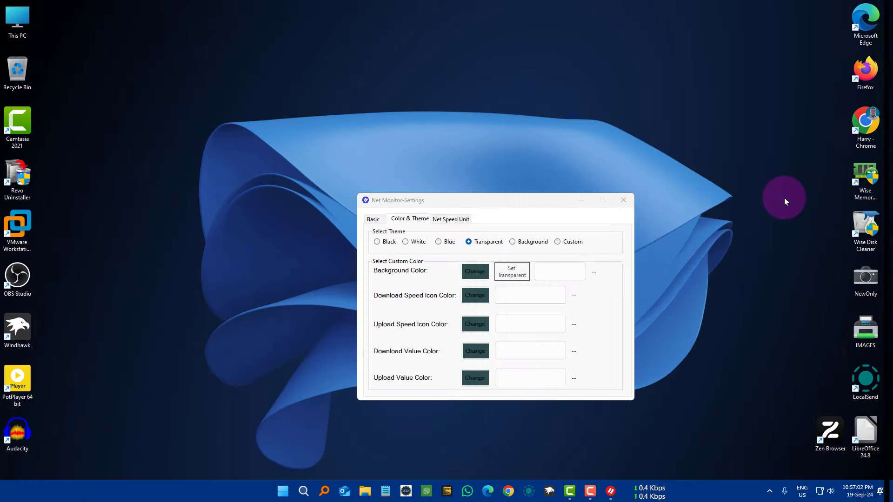
- Try the meter's Background theme, apply the Custom theme with background color ff800040, and close the Net Monitor settings
click(522, 243)
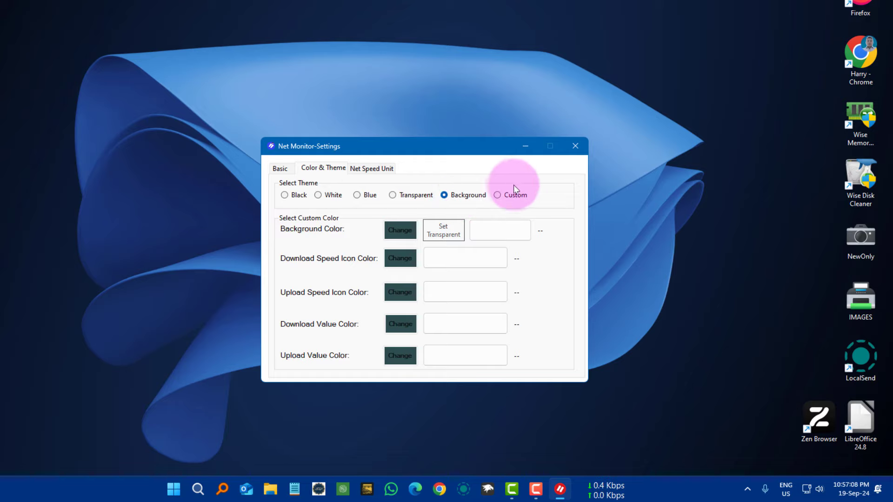
click(515, 198)
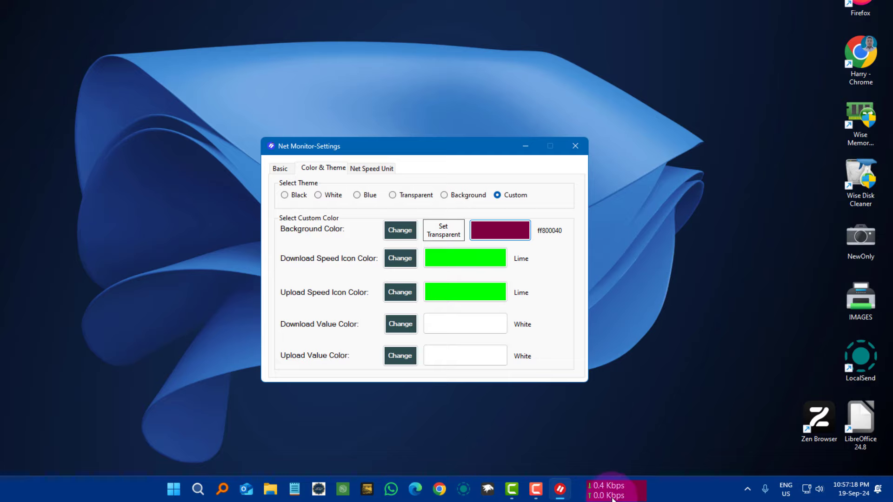
click(571, 147)
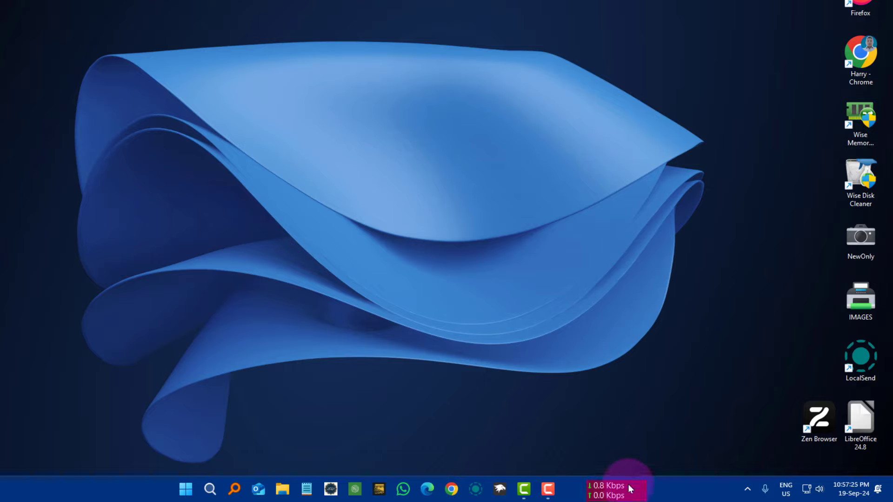
- Switch to Microsoft Edge, maximize it and open YouTube in a new tab to watch the meter under network traffic
click(427, 489)
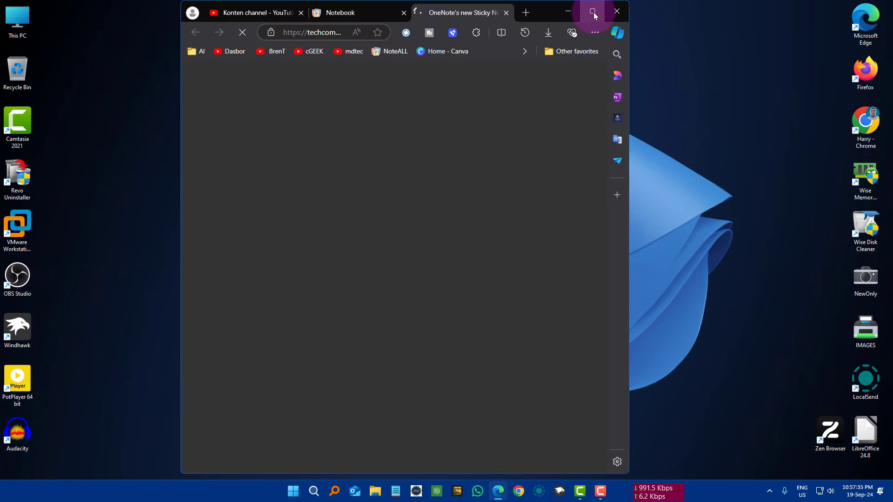
click(593, 11)
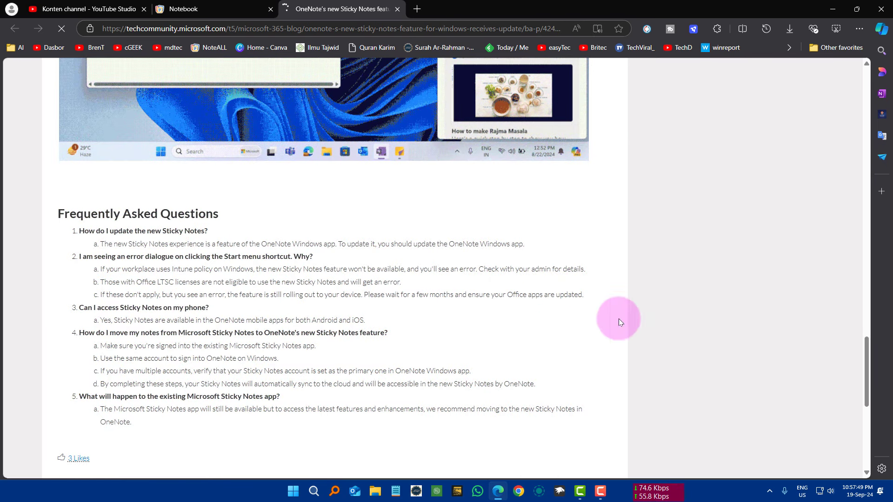
click(417, 9)
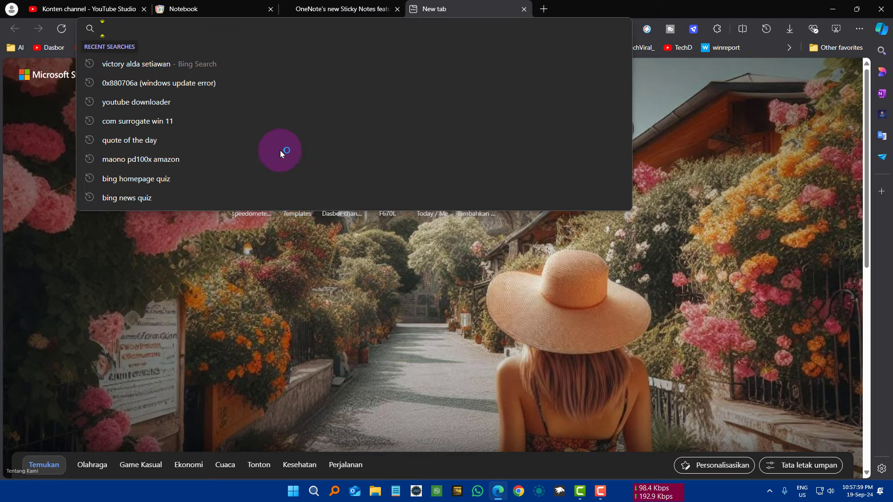
click(300, 317)
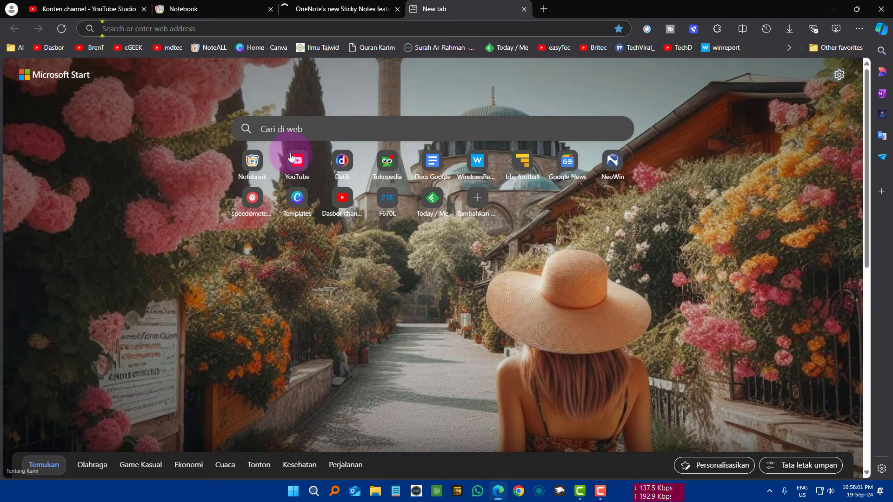
click(299, 163)
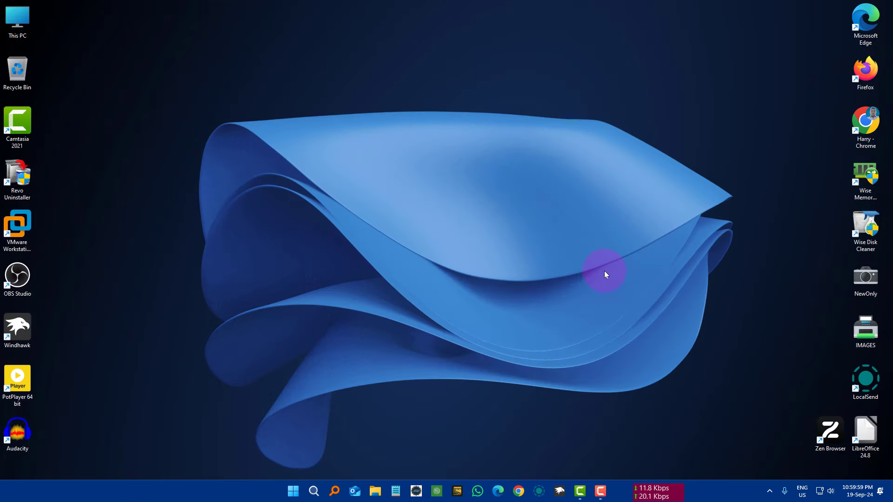
- Open Resource Monitor from Net Monitor's Quick Links and close it
right_click(666, 498)
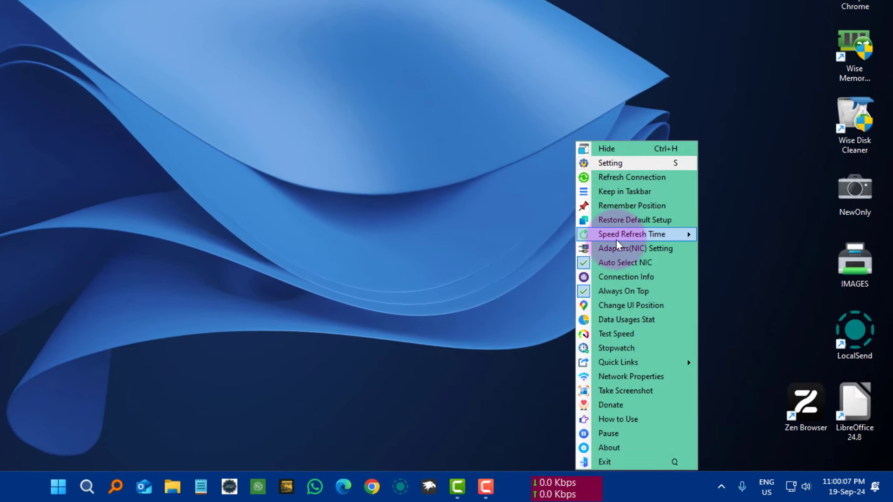
mouse_move(623, 367)
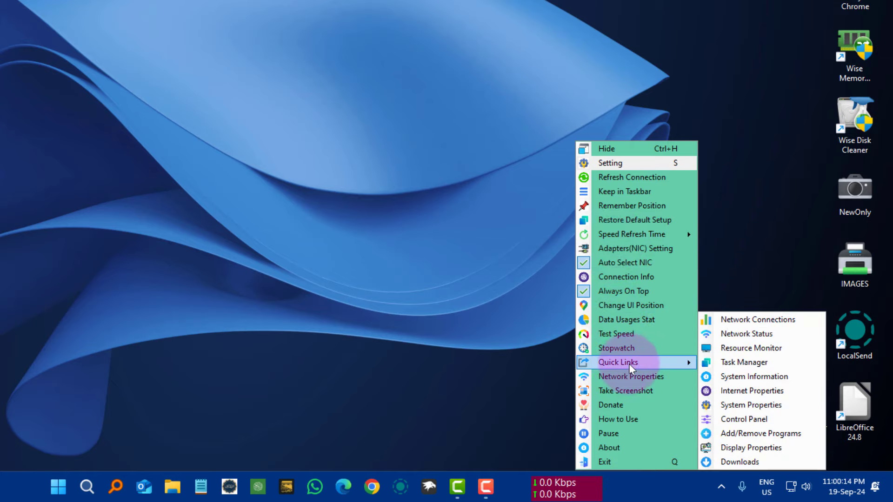
click(765, 349)
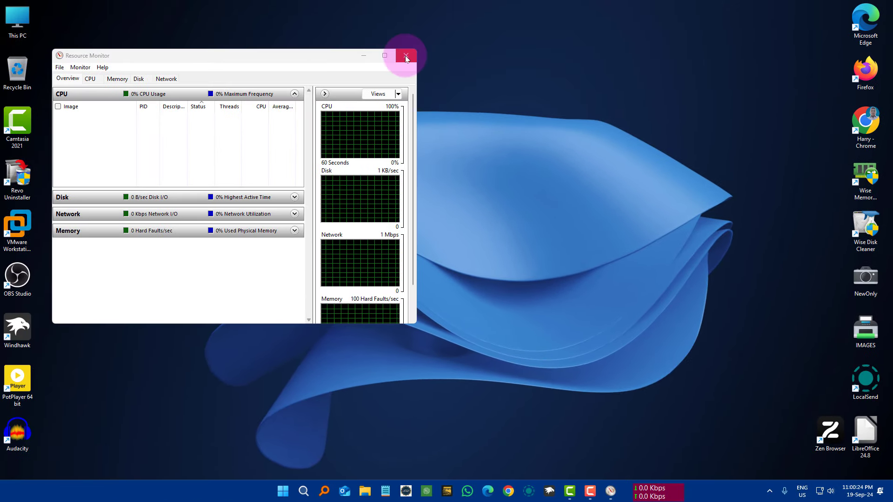
click(405, 54)
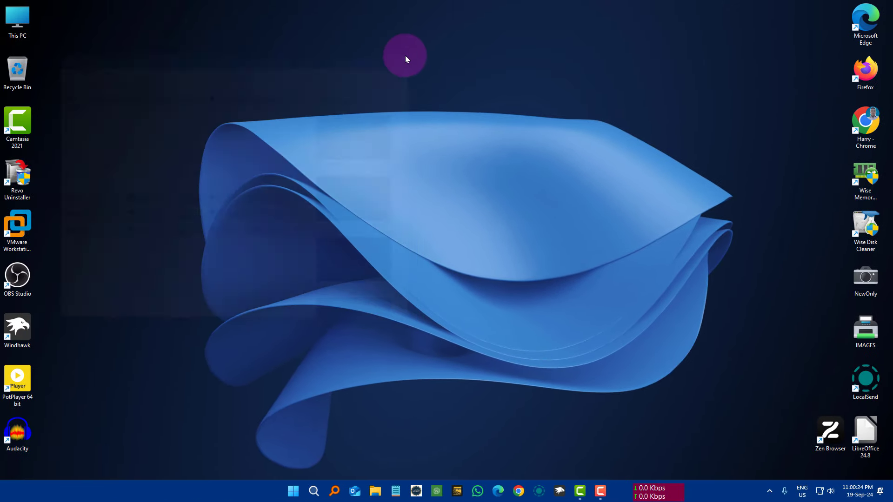
- Open Internet Properties from Net Monitor's Quick Links and dismiss the dialog without changes
right_click(672, 490)
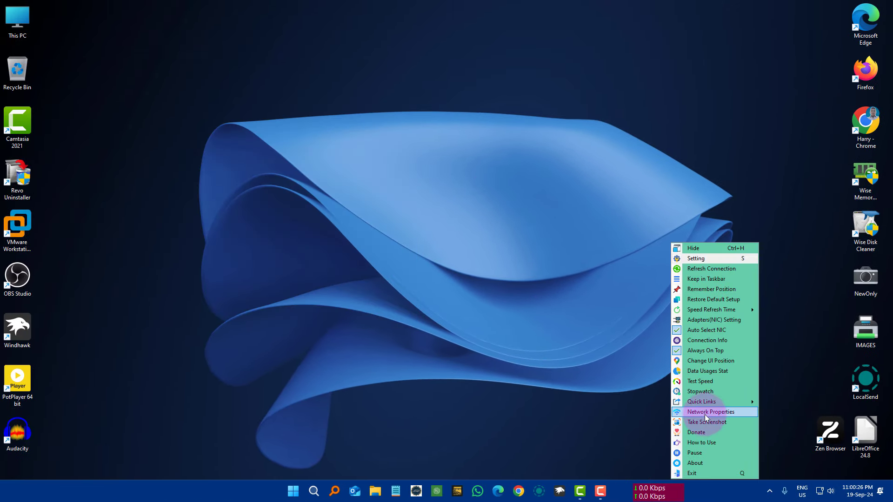
mouse_move(708, 402)
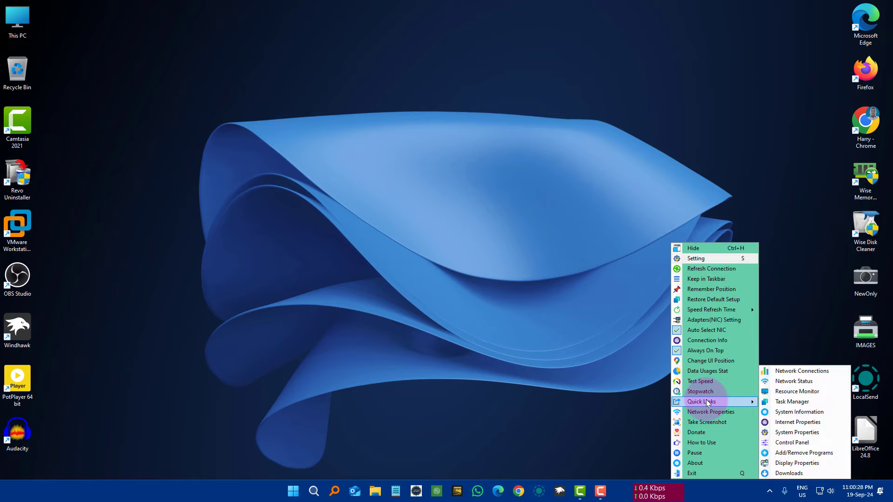
click(810, 423)
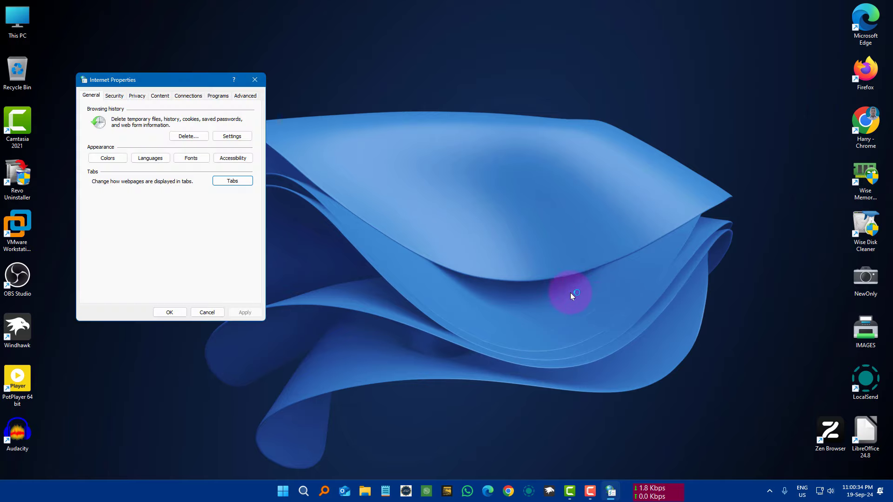
click(215, 311)
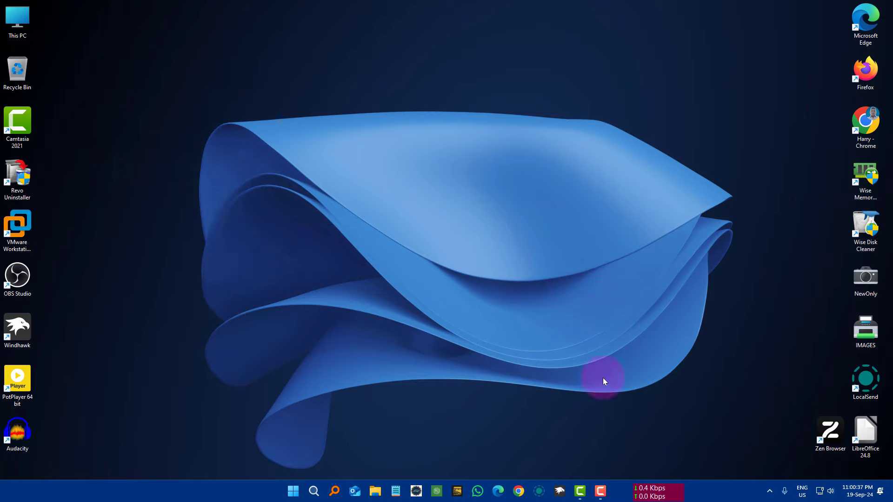